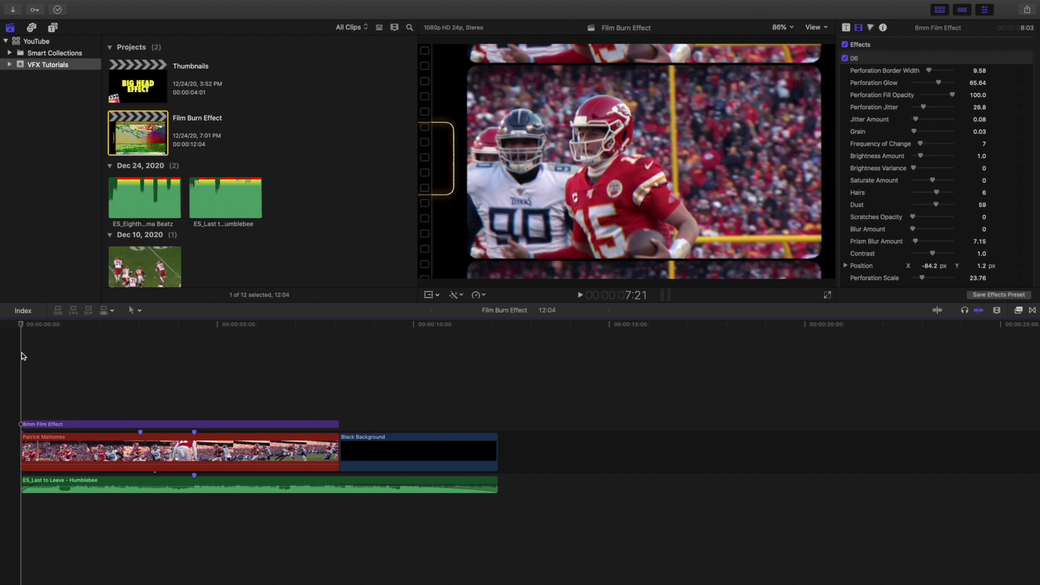
Step: Preview the film look, return to the start, and show the 8mm Film Effects Free collection
key("space")
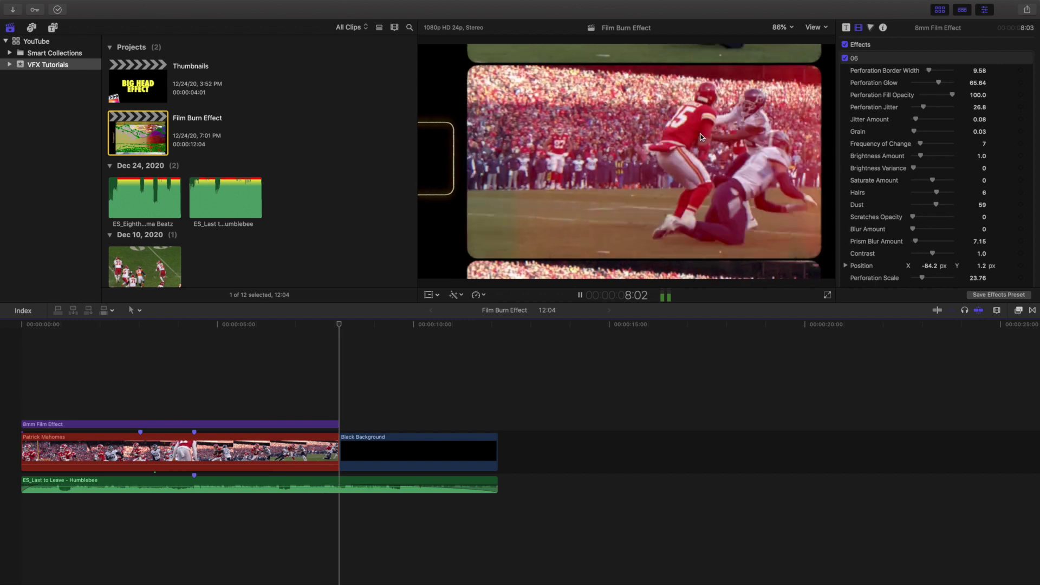
key("space")
key("Home")
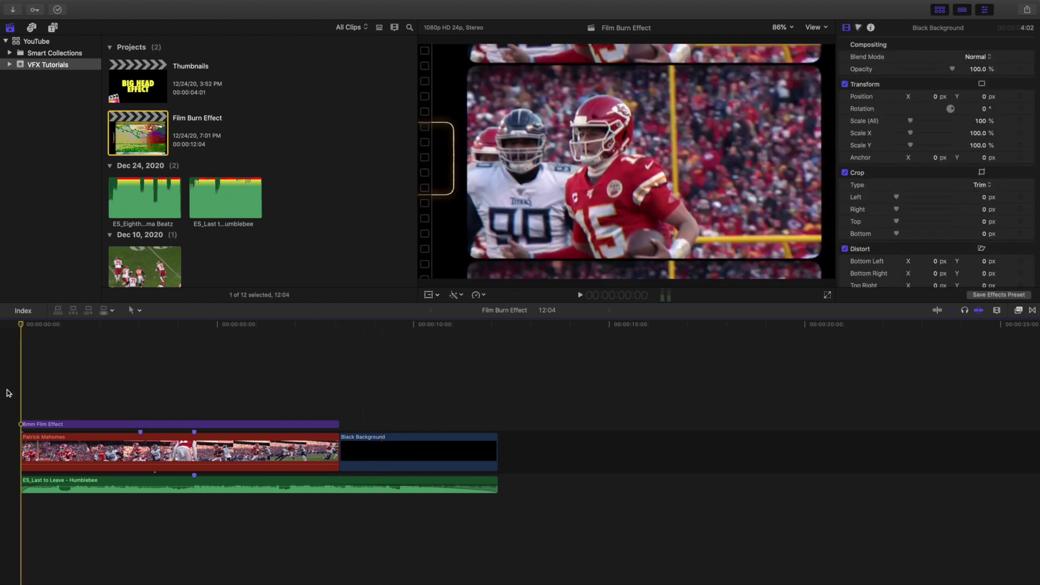
left_click(1018, 311)
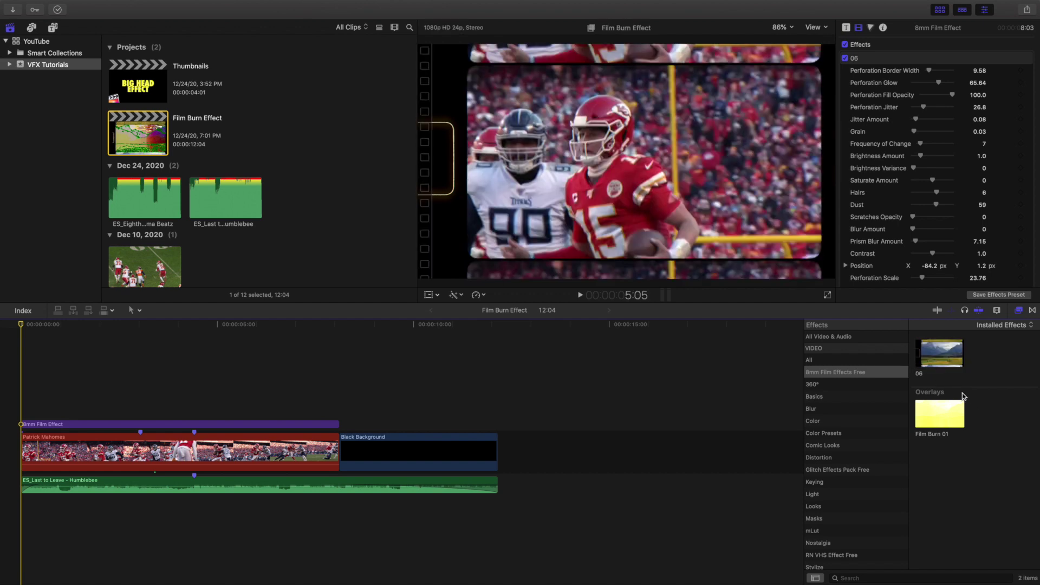
Step: Close the effects browser and select the 8mm Film Effect adjustment layer
left_click(1019, 311)
left_click(63, 424)
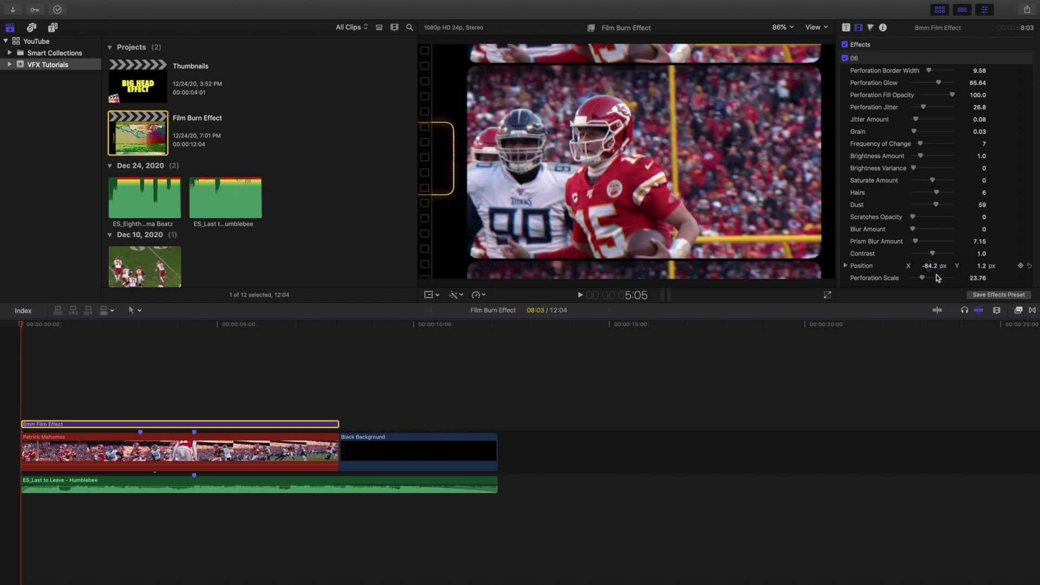
left_click(1018, 311)
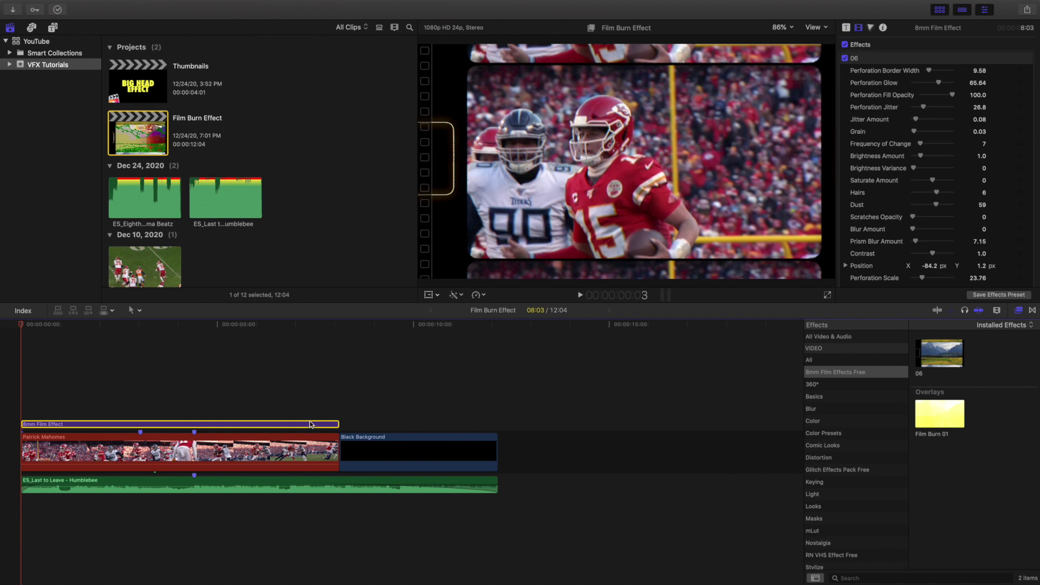
left_click(1018, 311)
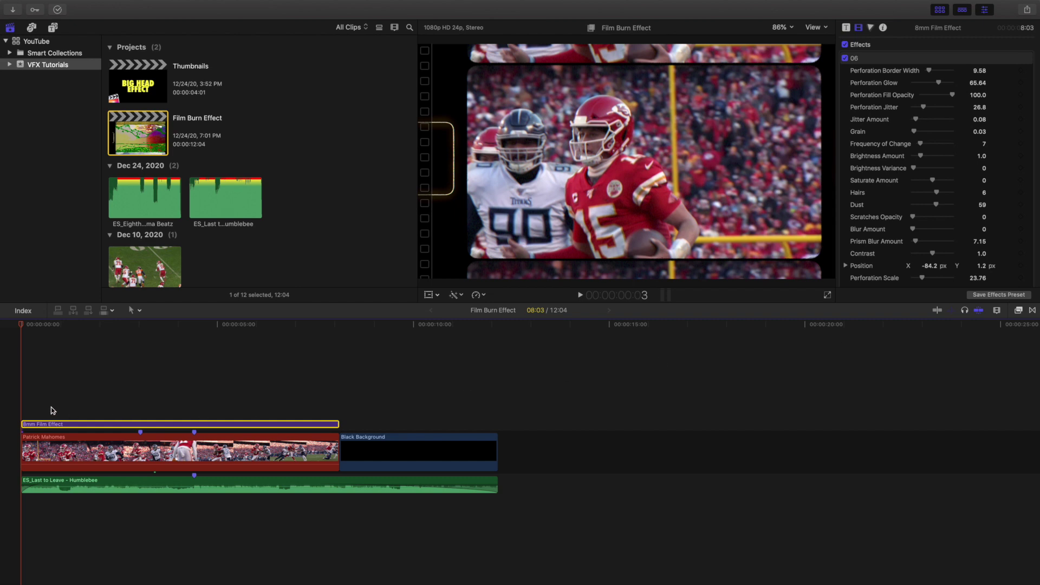
Step: Stop playback at 1:15 and raise the 8mm effect's Film Burn Opacity to 100.0
key("space")
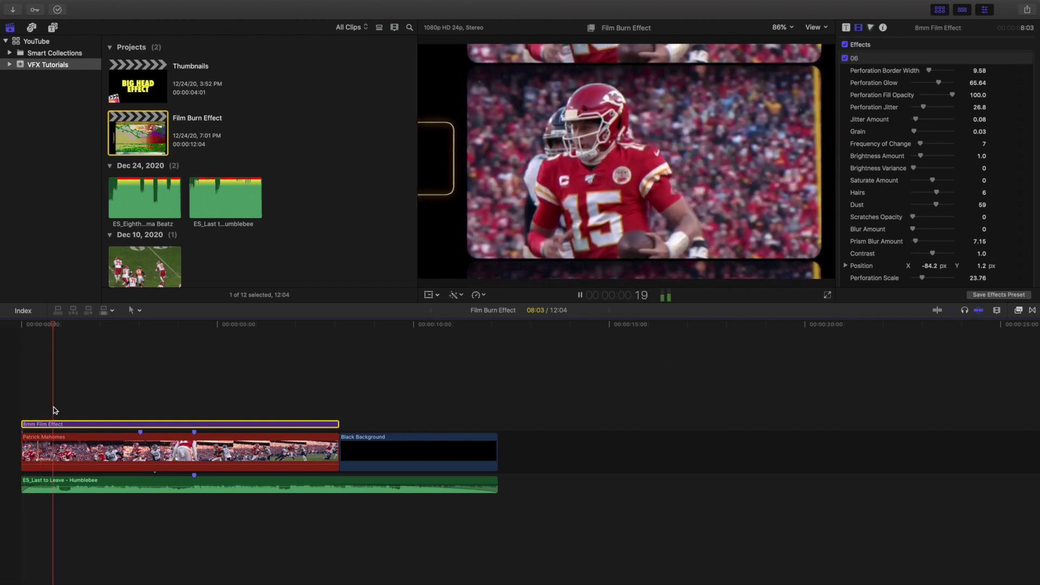
key("space")
scroll(915, 206, "down", 5)
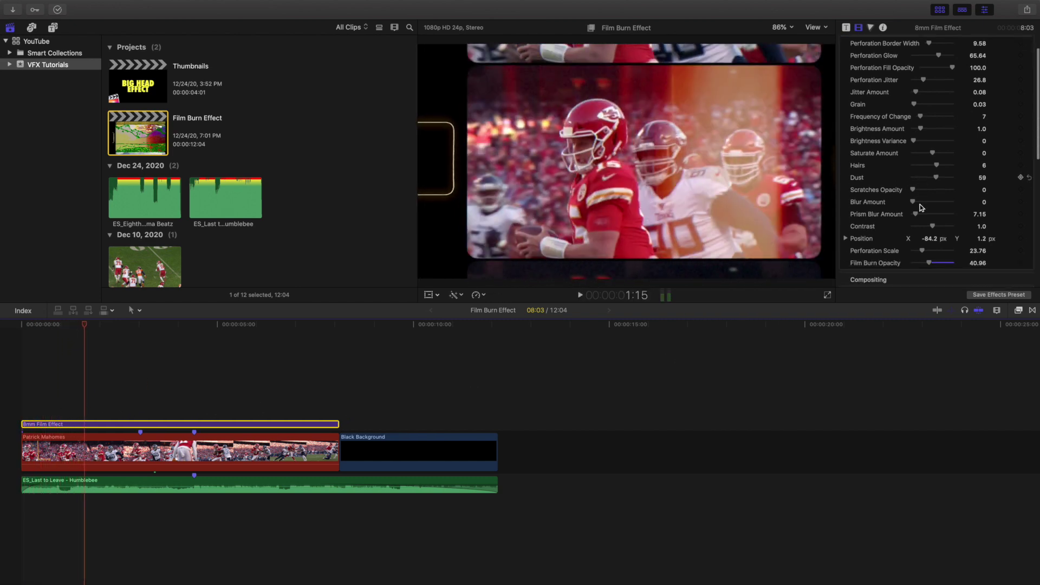
scroll(920, 206, "up", 6)
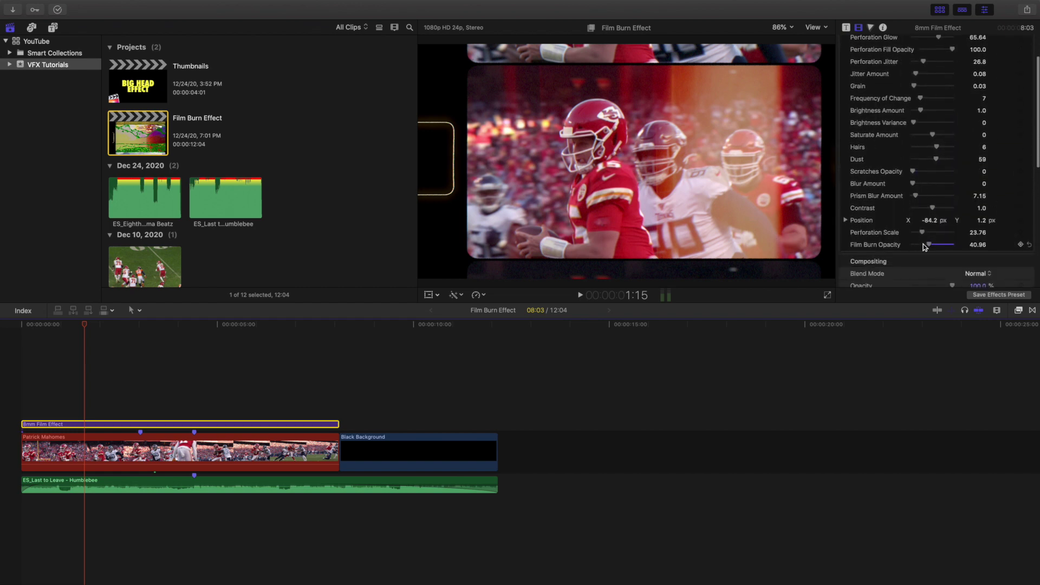
left_click_drag(930, 249, 958, 249)
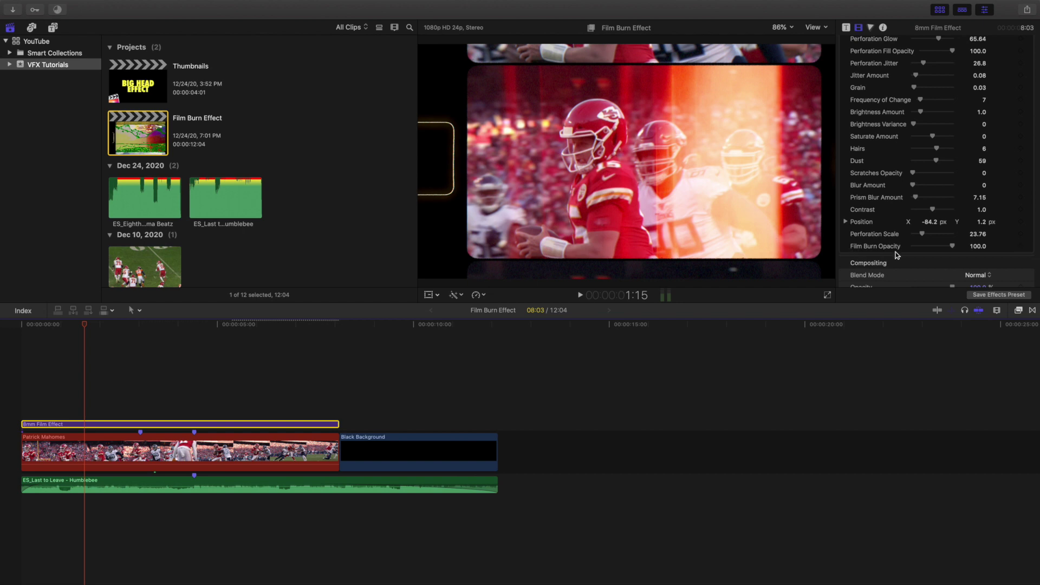
left_click(2, 382)
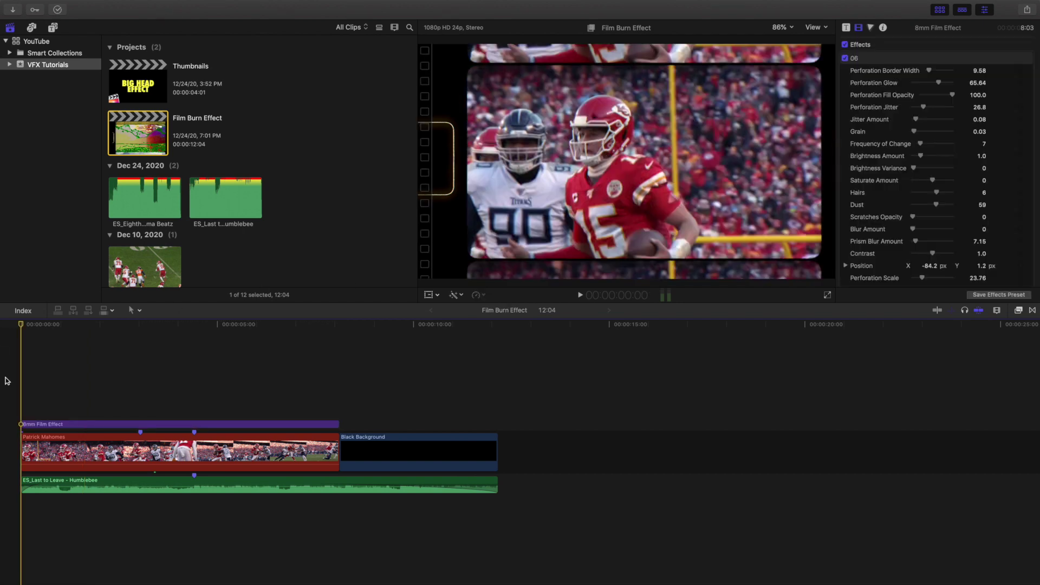
Step: Preview the full-strength burn, then reselect the 8mm Film Effect layer at 1:15
key("space")
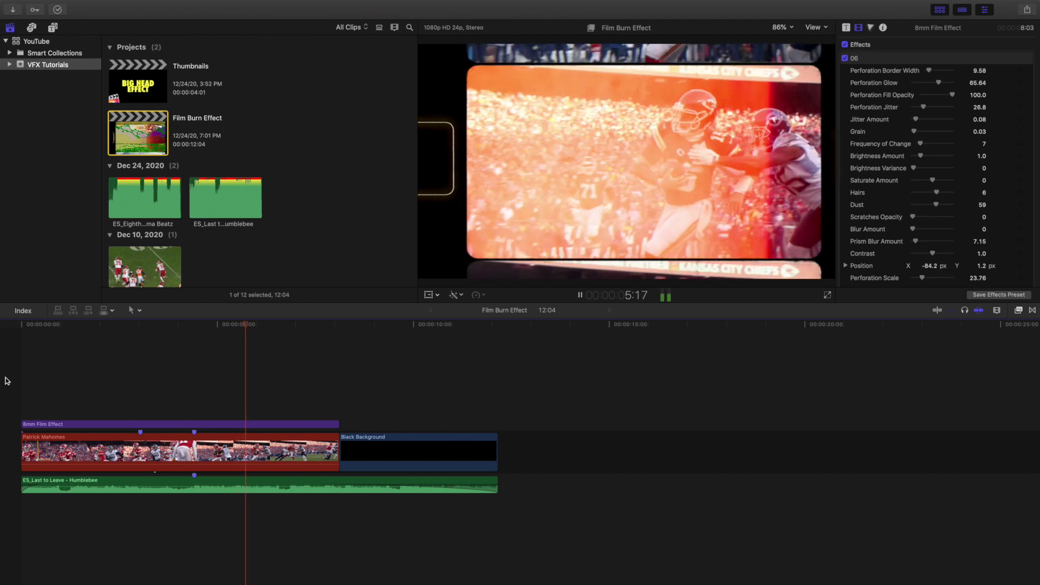
key("space")
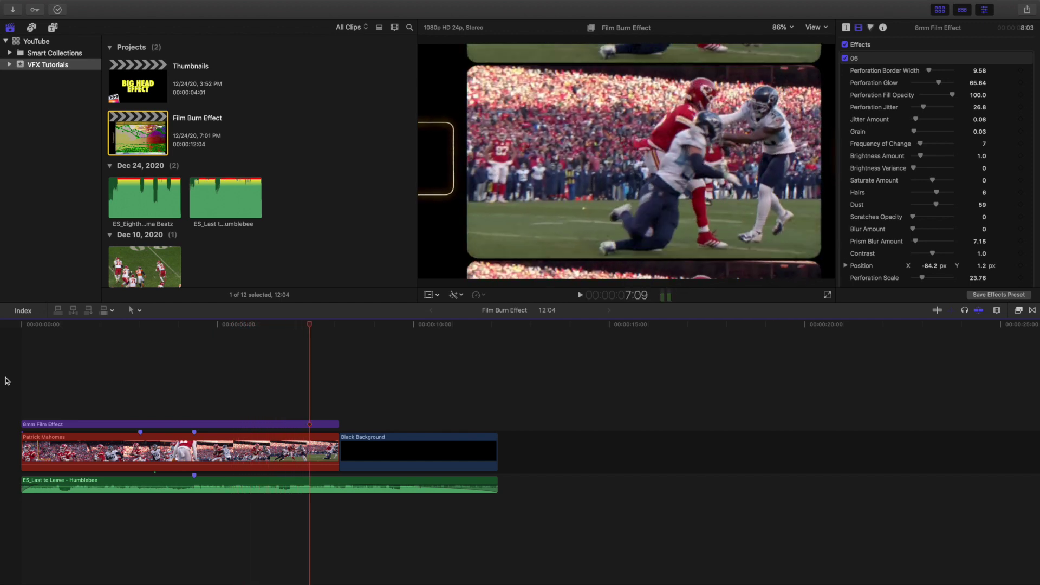
left_click(84, 425)
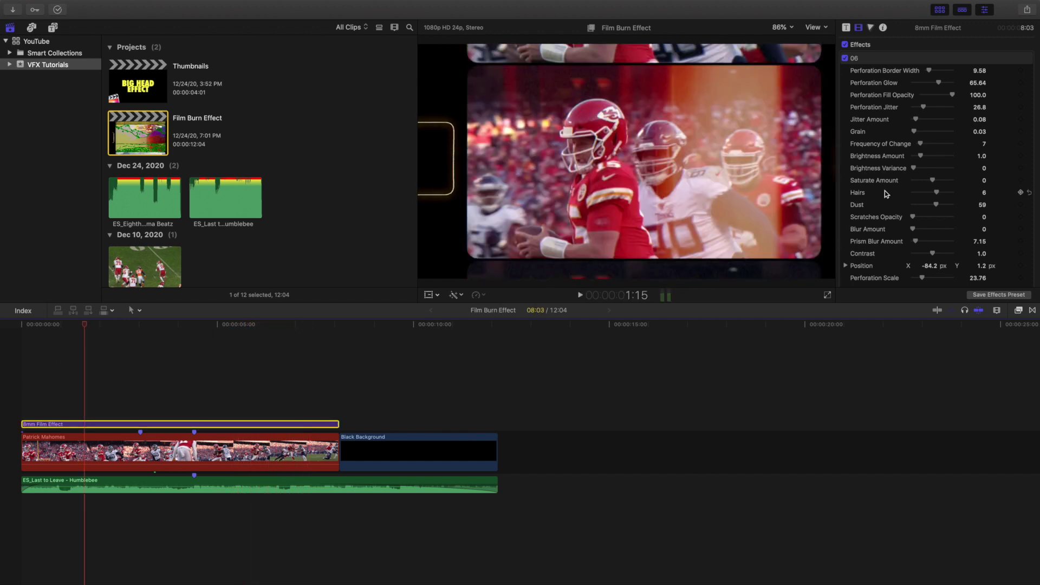
Step: Reset a trial Grain change to 0.03 and raise Perforation Jitter to 61.46 and Jitter Amount to 0.56
scroll(885, 190, "down", 5)
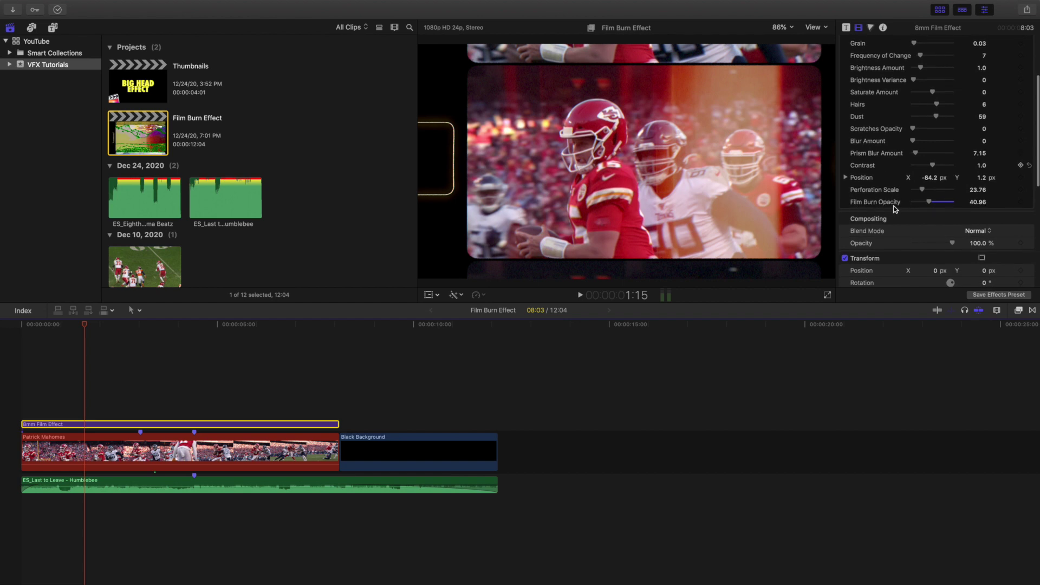
scroll(888, 198, "up", 5)
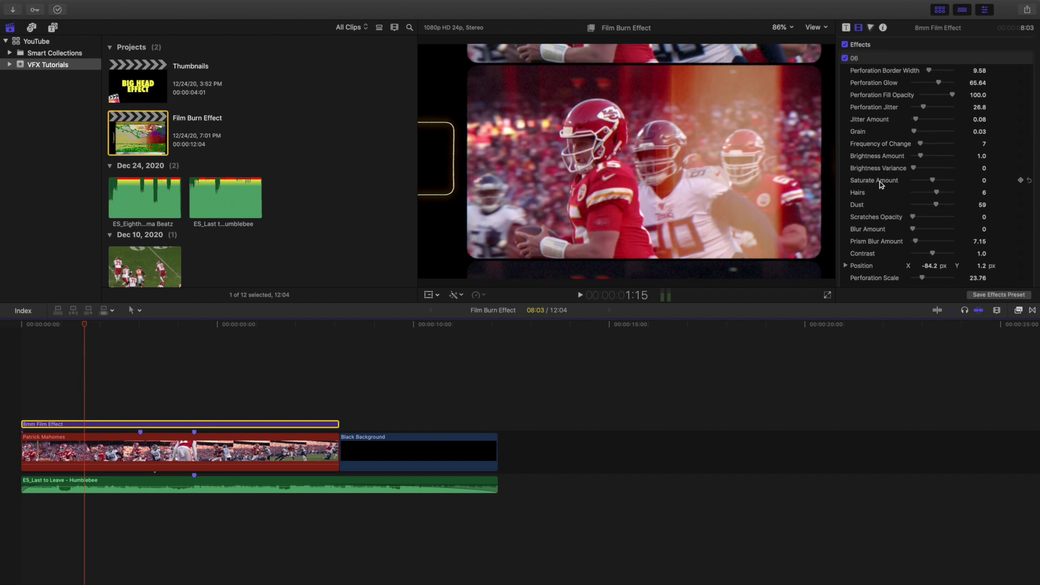
left_click_drag(914, 132, 967, 139)
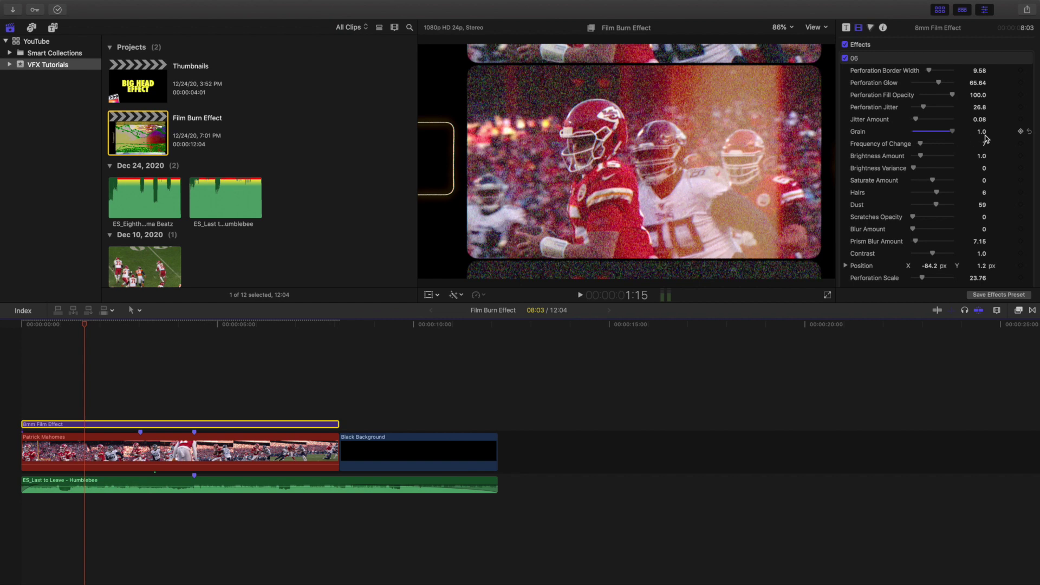
left_click(1028, 133)
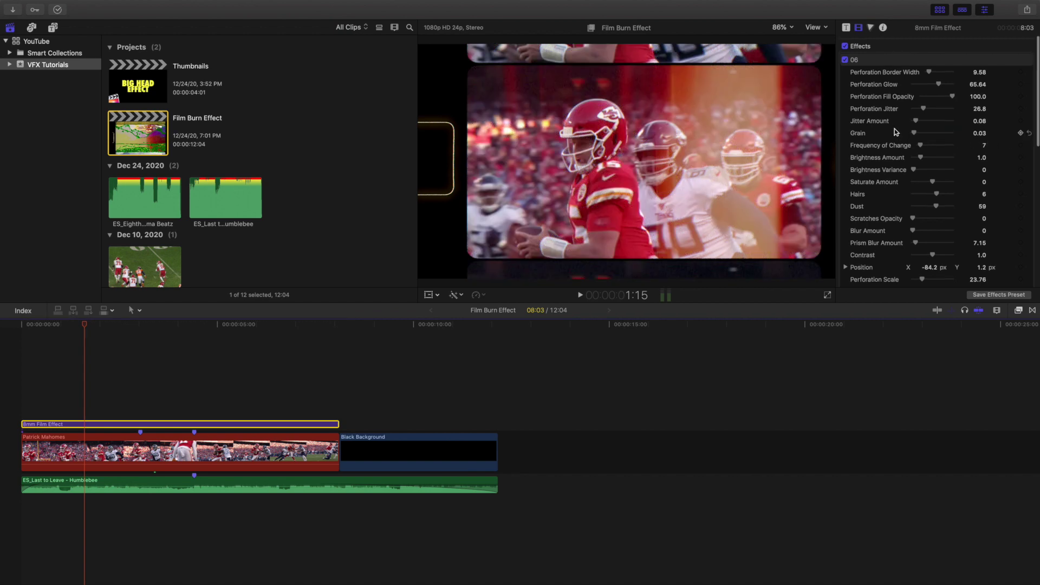
left_click_drag(916, 121, 941, 107)
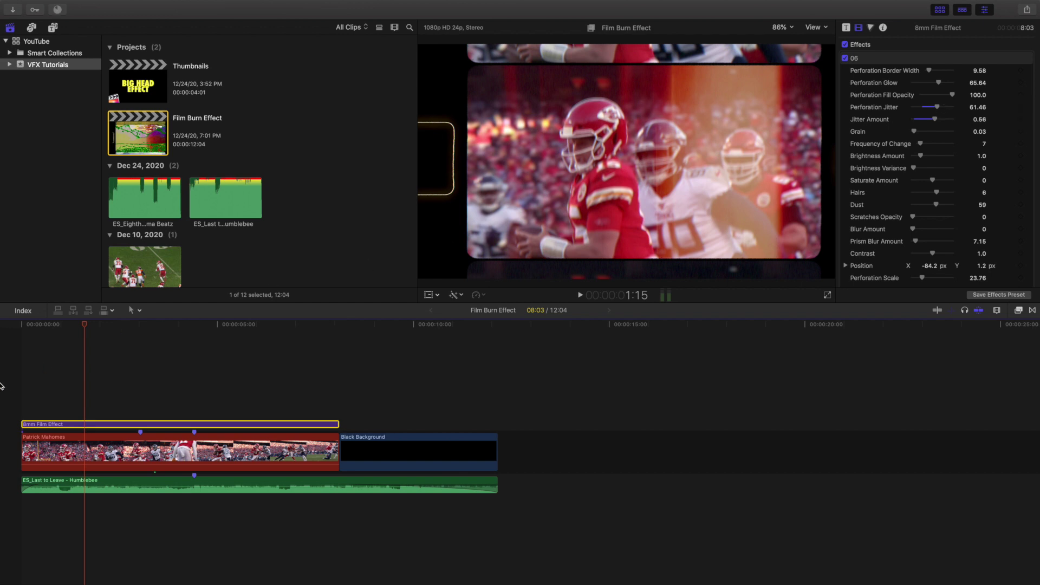
Step: Deselect the 8mm layer and preview the shakier frame from the timeline start
key("super+shift+a")
key("Home")
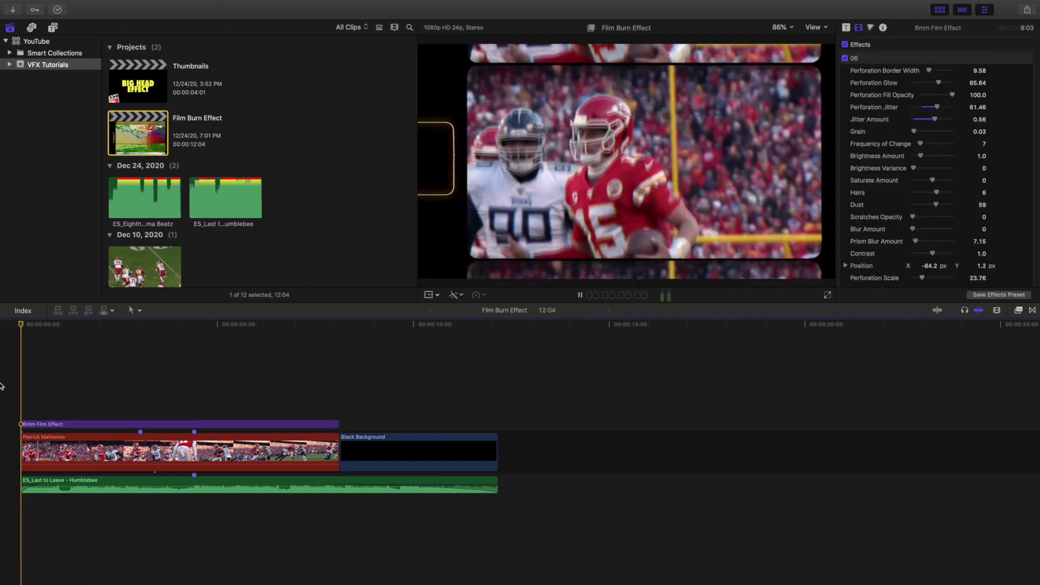
key("space")
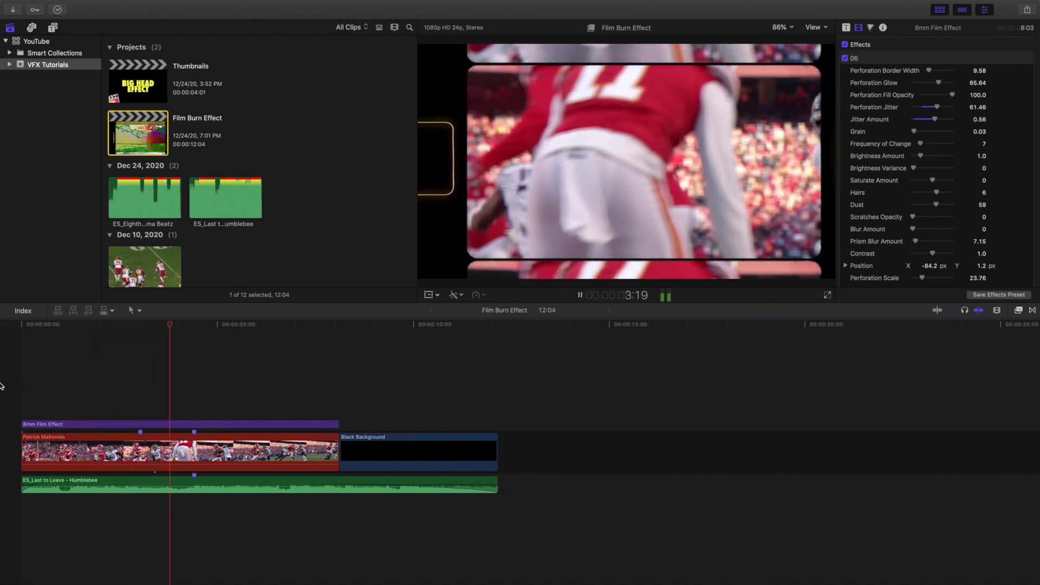
key("space")
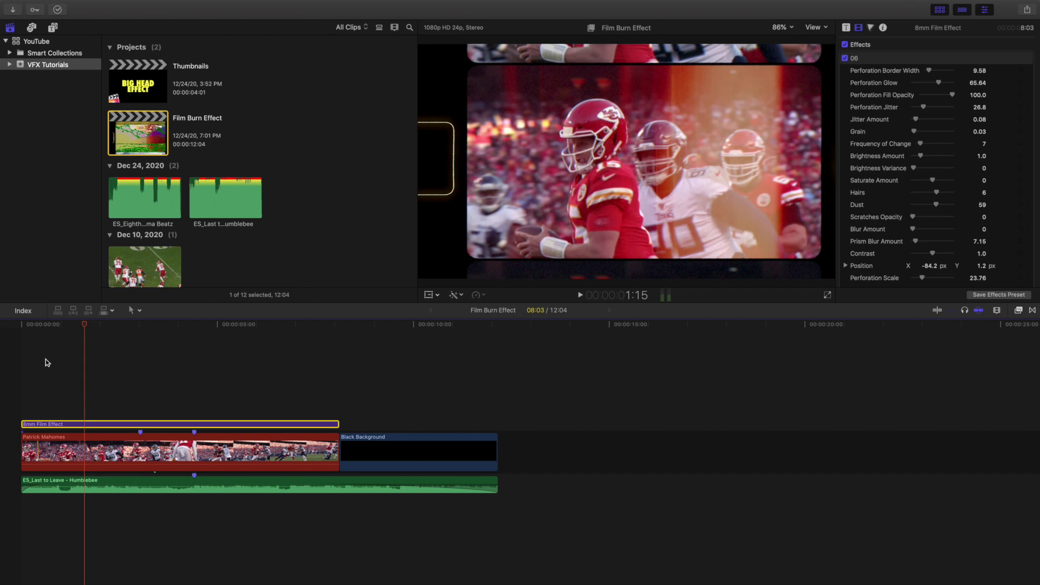
Step: Try widening the perforation border to 71.27, then undo it back to 9.58
left_click(14, 366)
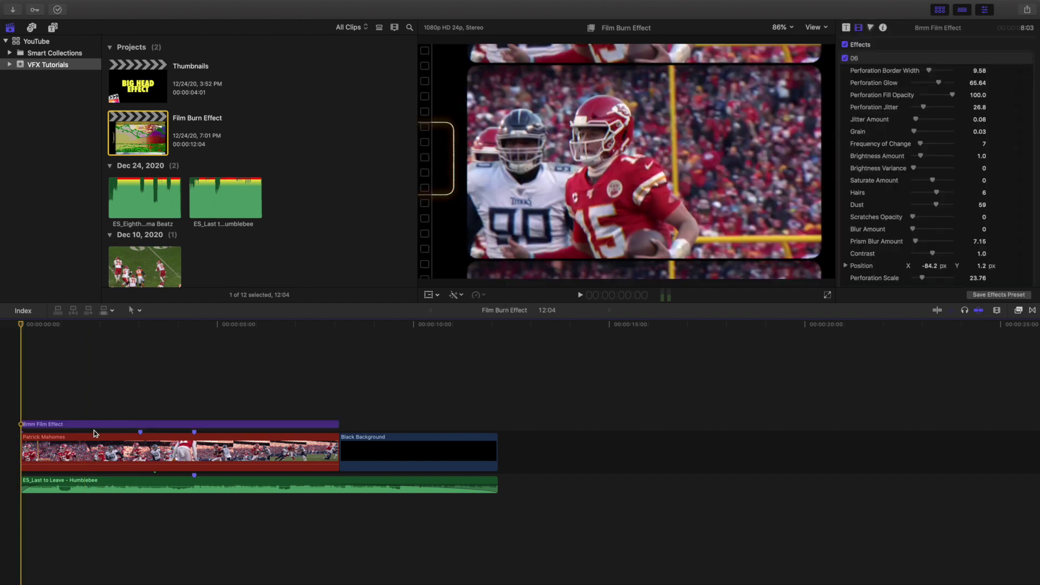
left_click(93, 425)
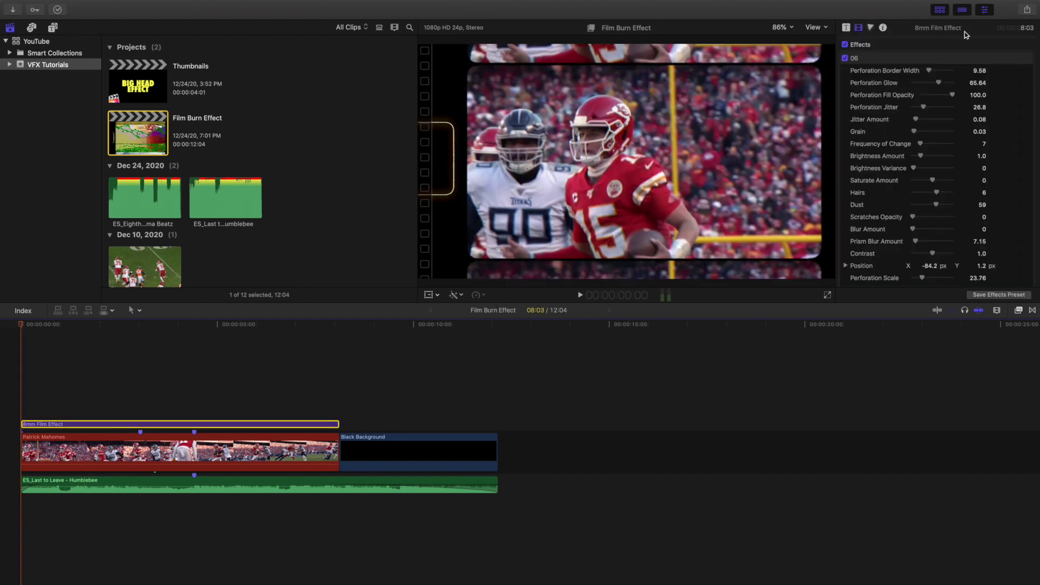
left_click_drag(929, 70, 944, 73)
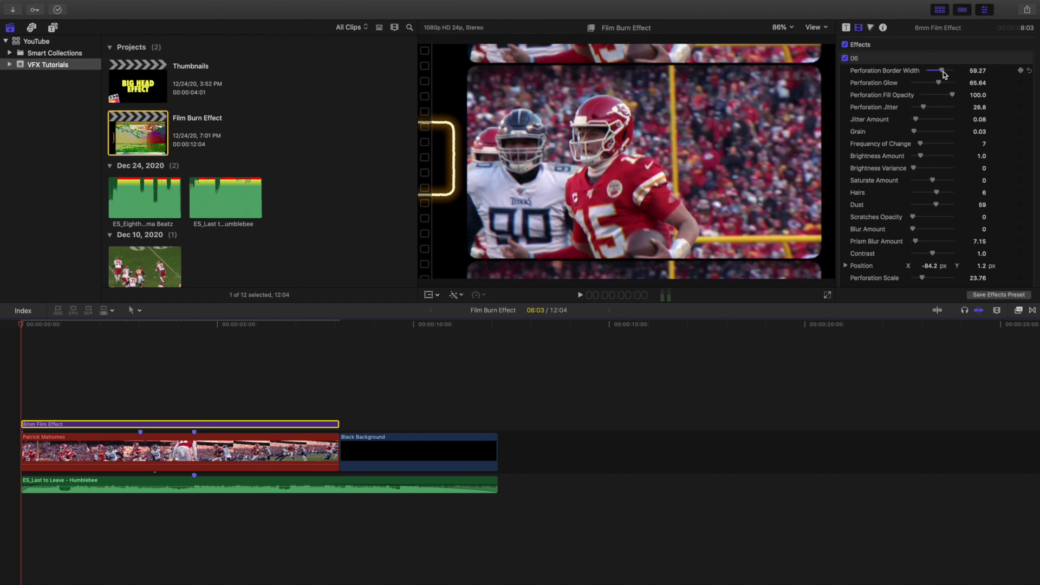
key("super+z")
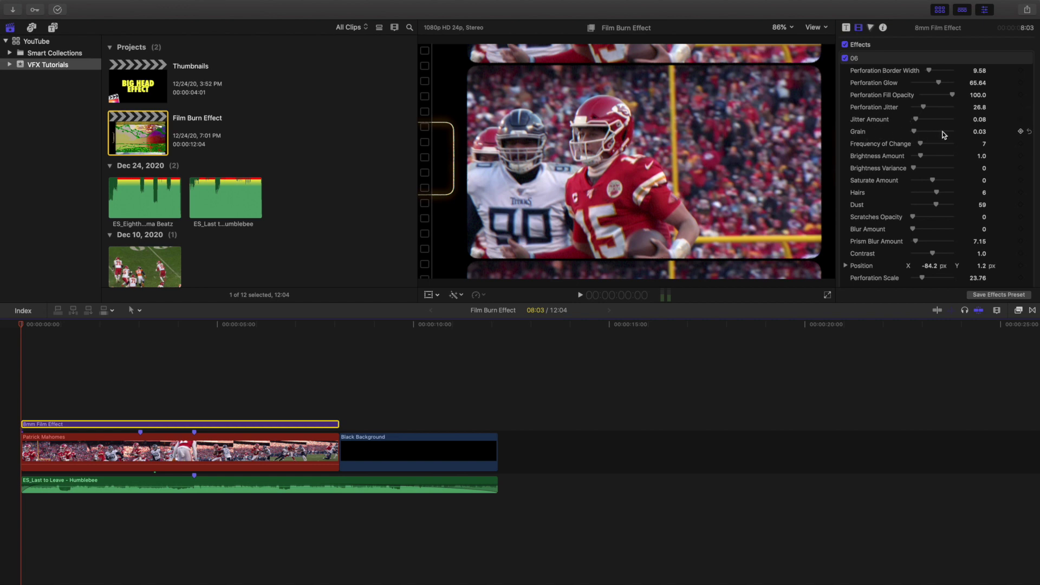
scroll(879, 136, "down", 3)
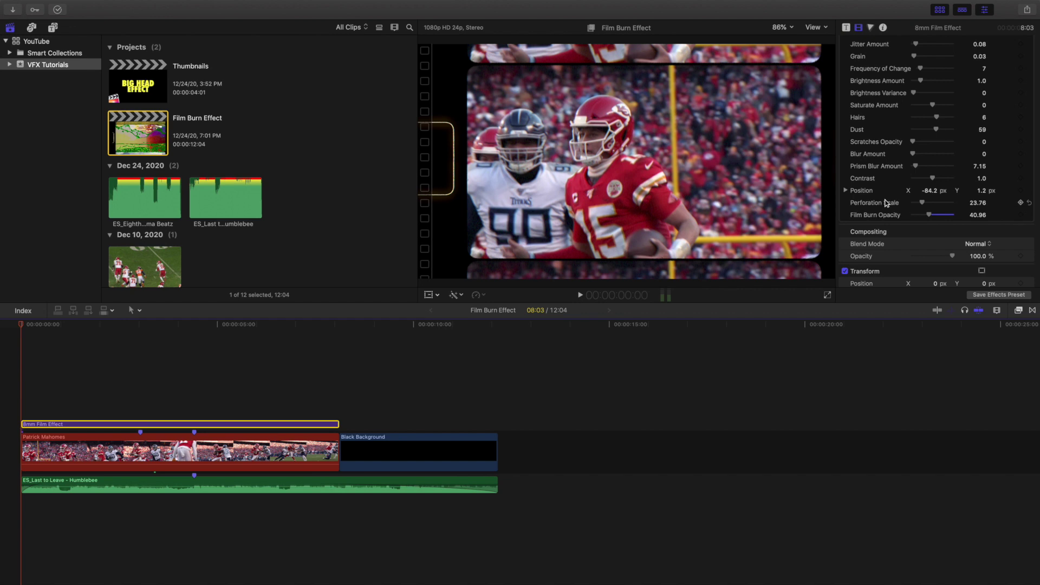
scroll(883, 190, "up", 3)
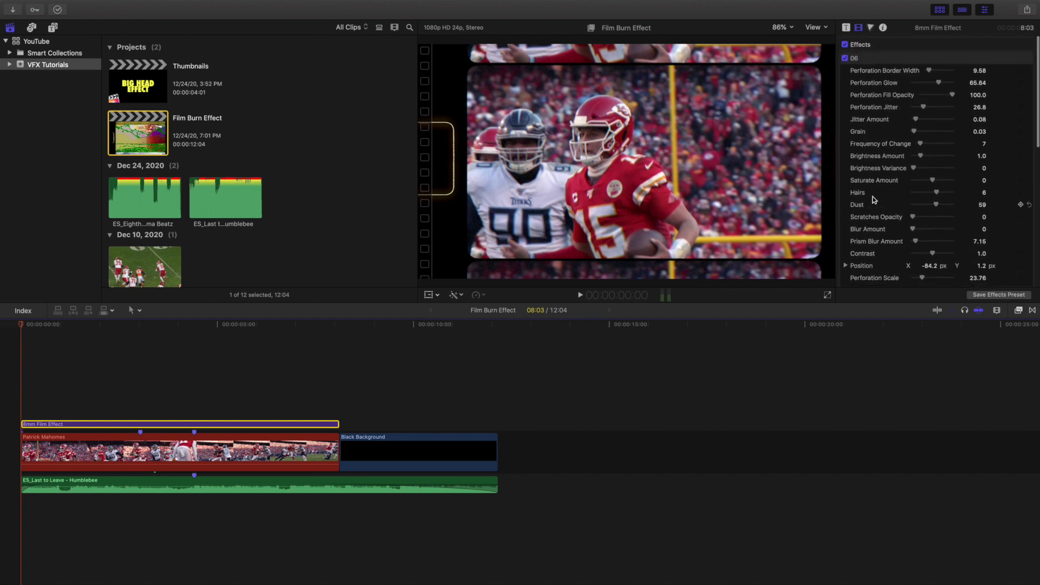
Step: Disable the 06 film-frame effect and apply Film Burn 01 to the 8mm Film Effect clip
left_click(846, 58)
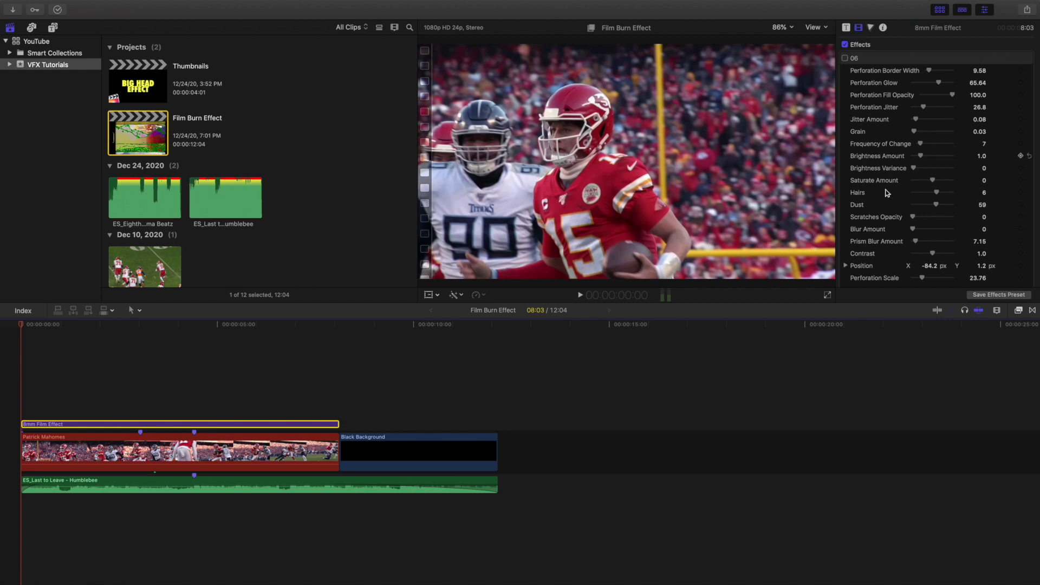
left_click(1019, 311)
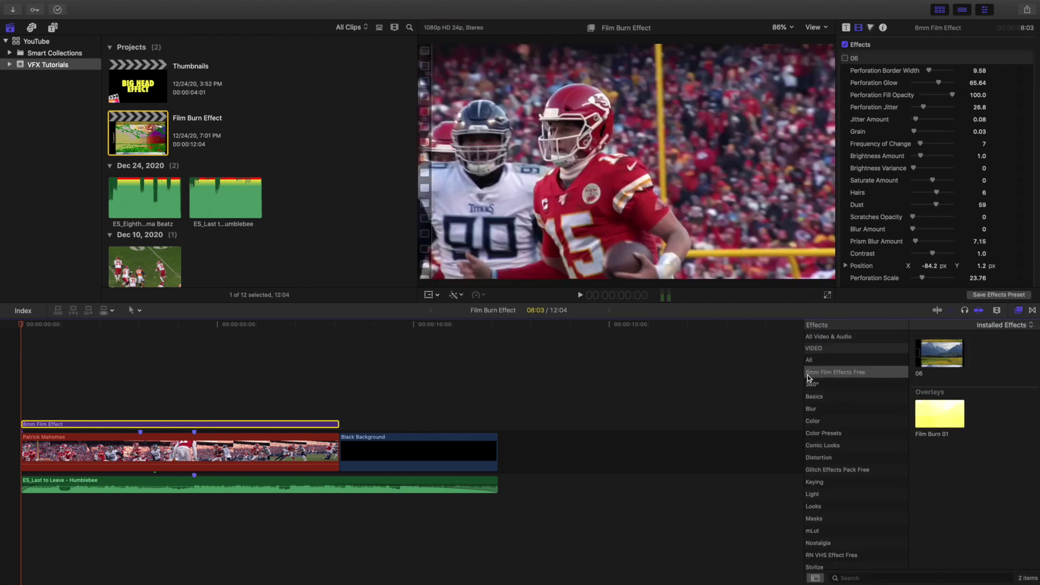
left_click_drag(938, 421, 309, 422)
left_click(1018, 311)
Step: Play the burn overlay from the start, stop near 5 seconds, and select the 8mm Film Effect clip
left_click(14, 375)
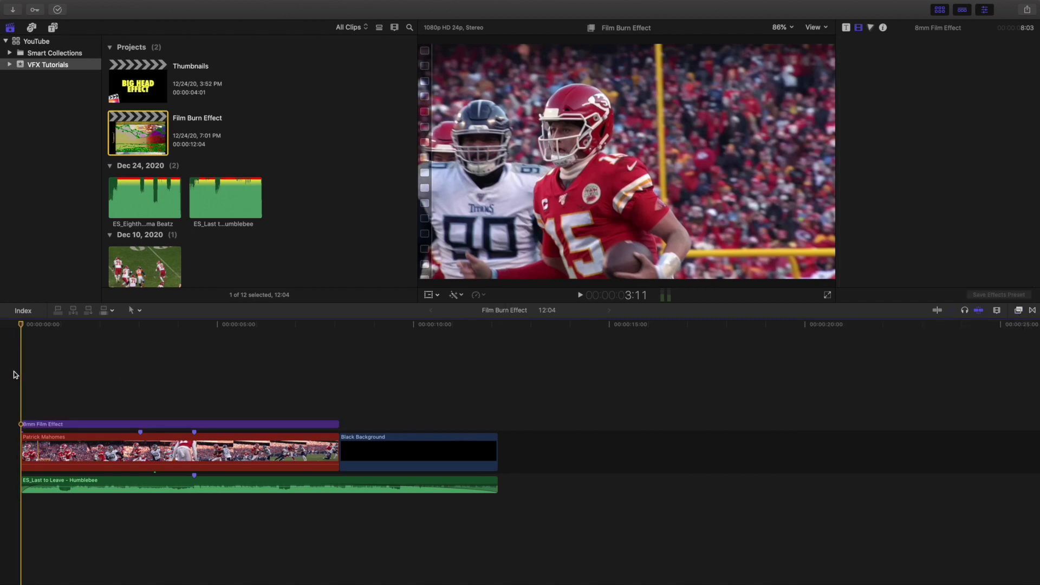
key("space")
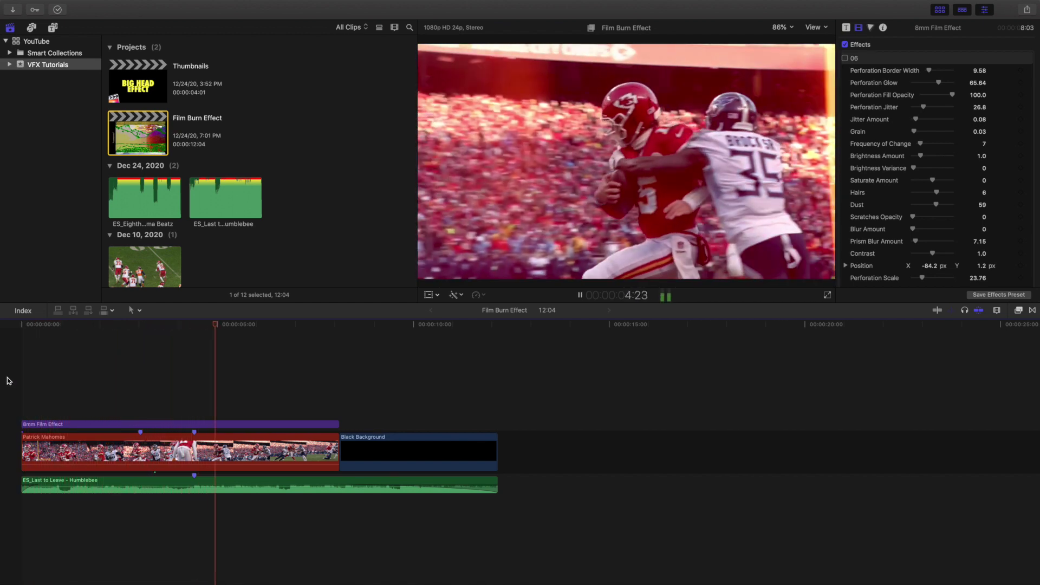
key("space")
left_click(214, 424)
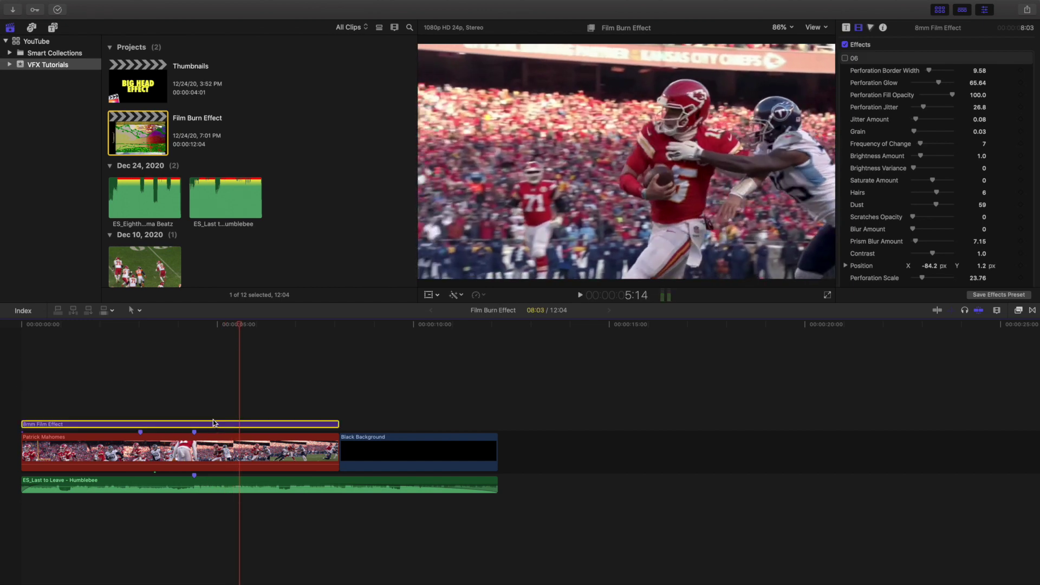
Step: Lower Film Burn 01 opacity from 100% to 44.73%, then deselect and return to the start
scroll(879, 194, "down", 5)
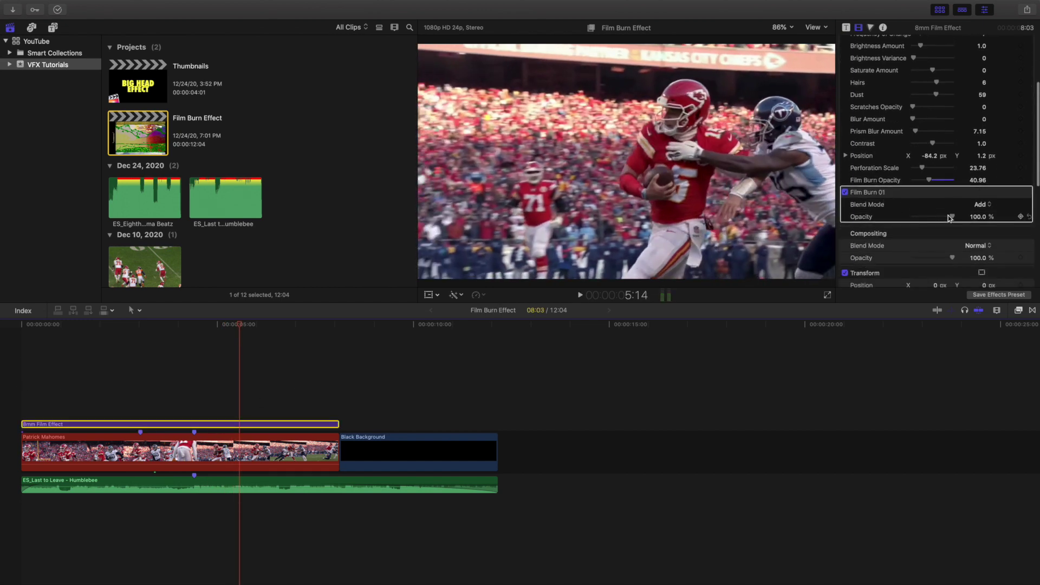
left_click_drag(945, 218, 932, 219)
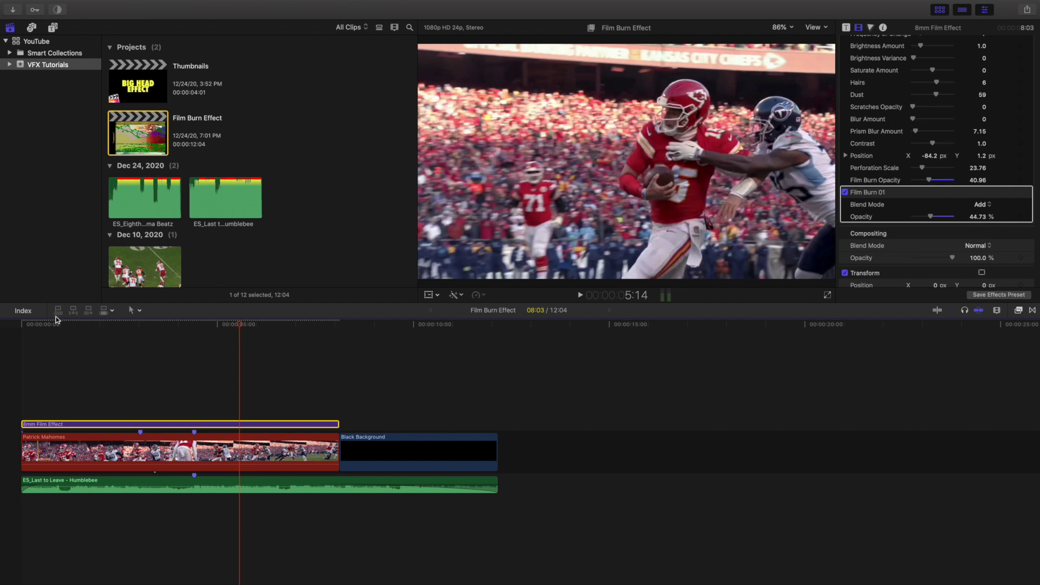
left_click(2, 368)
key("Home")
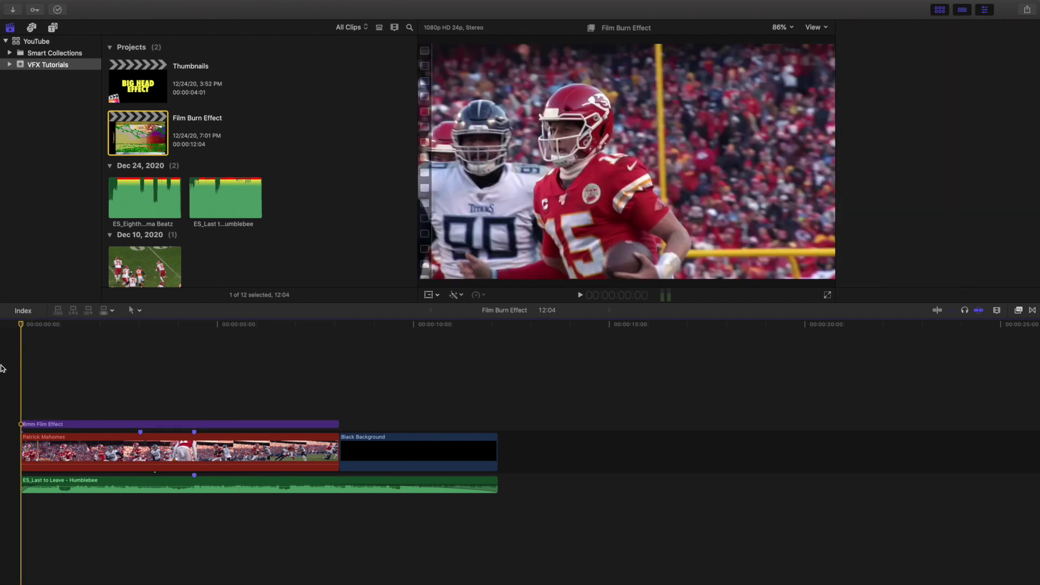
Step: Play back the softened burn, return to the project start, and re-enable the 06 film-frame effect
key("space")
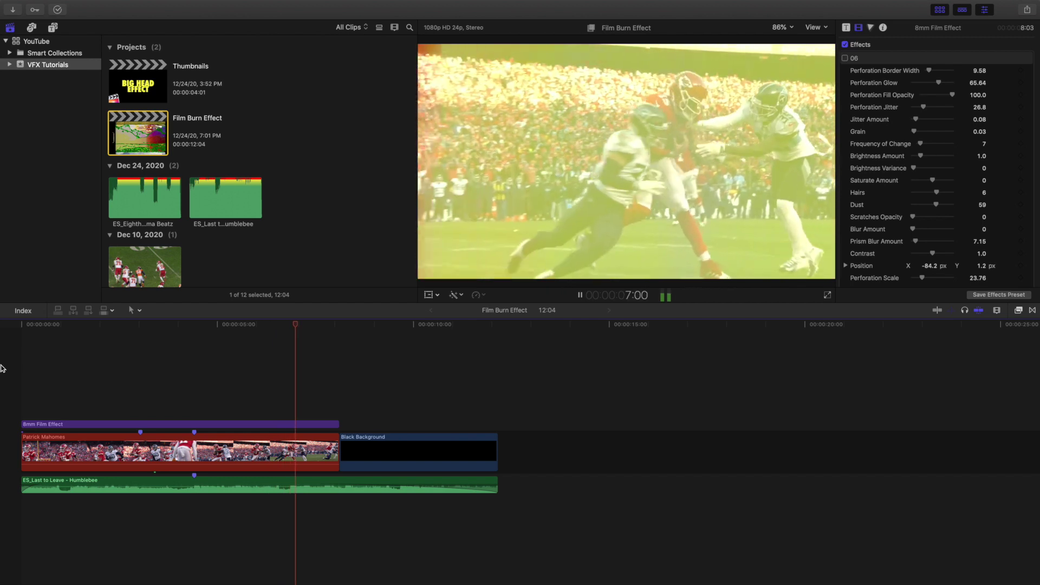
key("space")
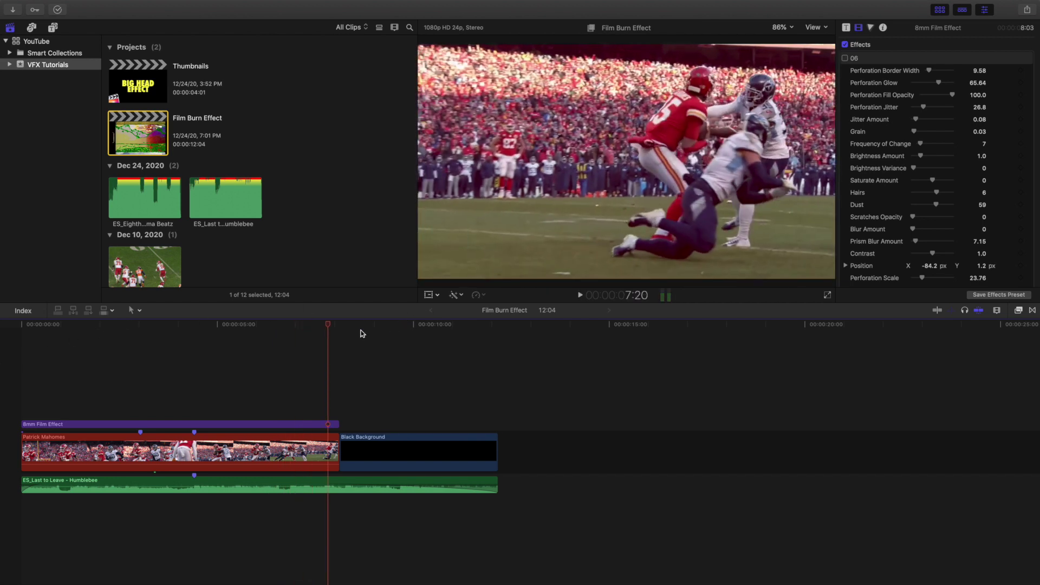
key("Home")
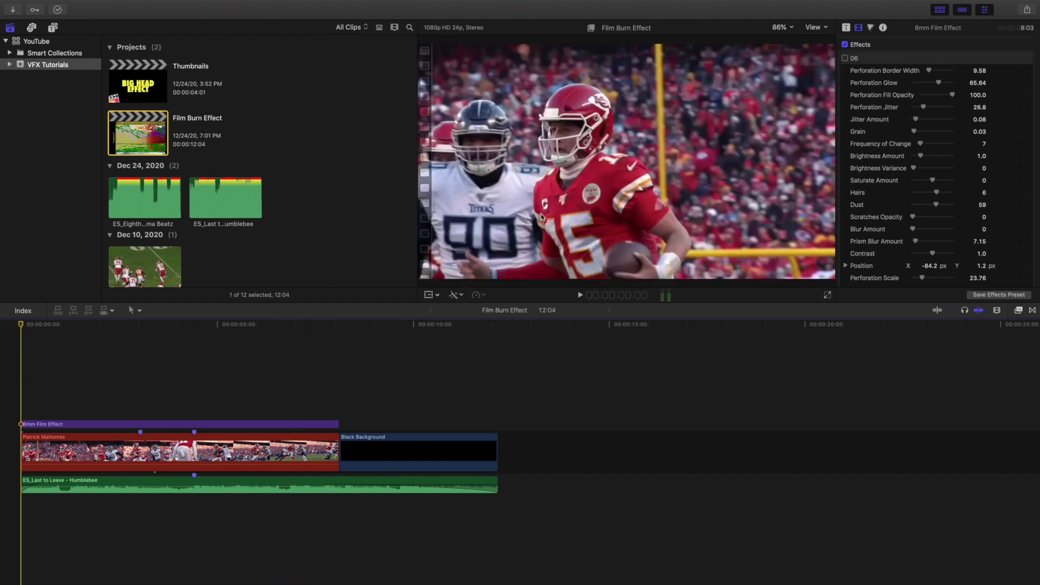
left_click(844, 58)
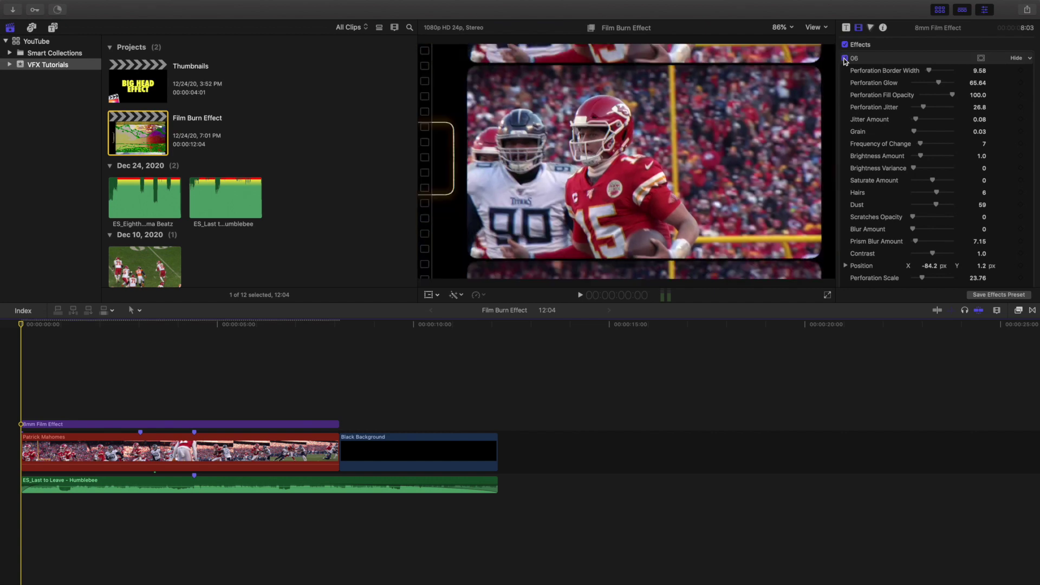
Step: Play the project to preview the 06 frame combined with the film burn
scroll(941, 201, "down", 5)
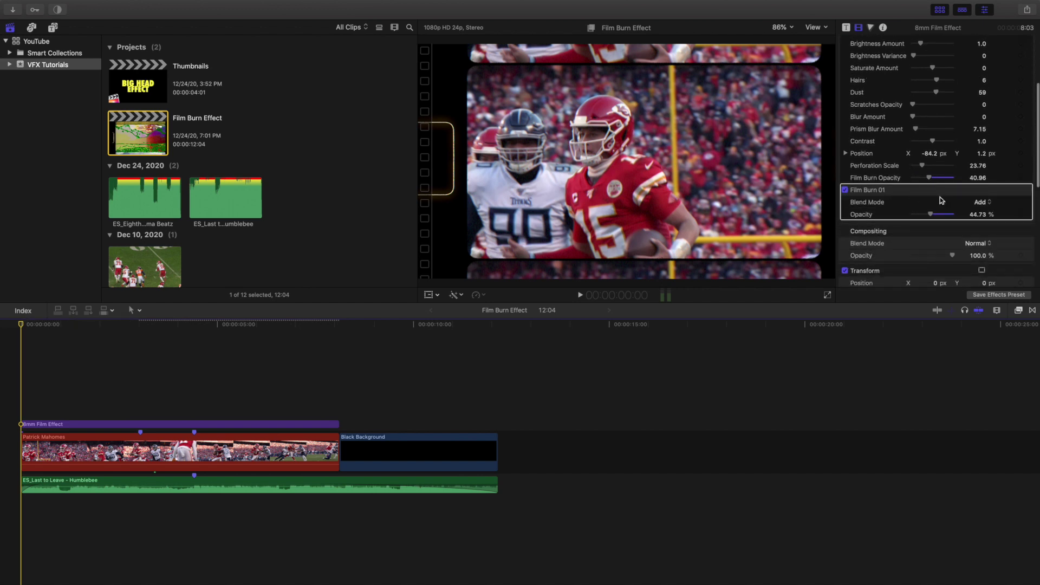
scroll(907, 184, "up", 5)
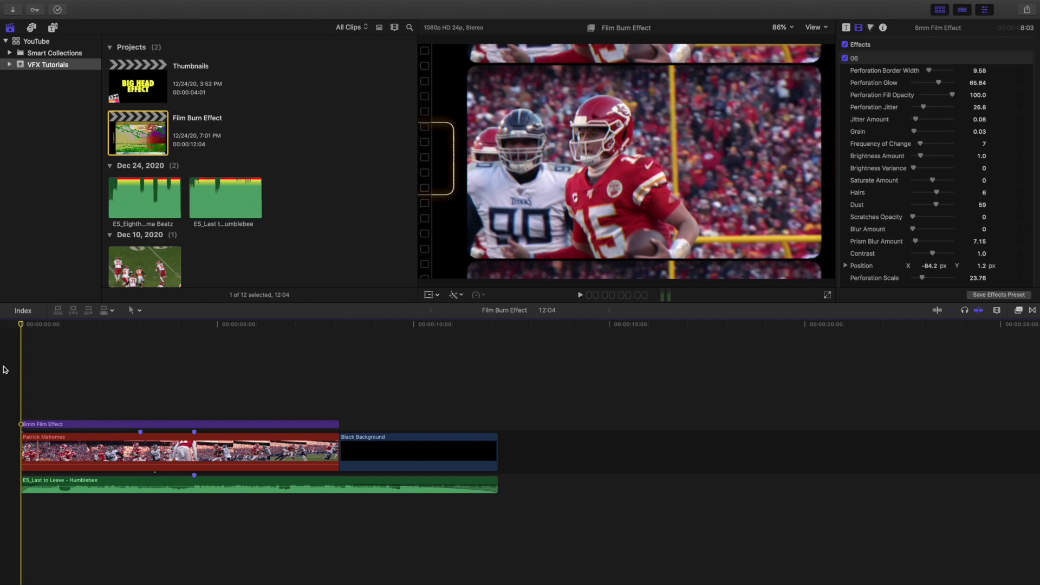
key("space")
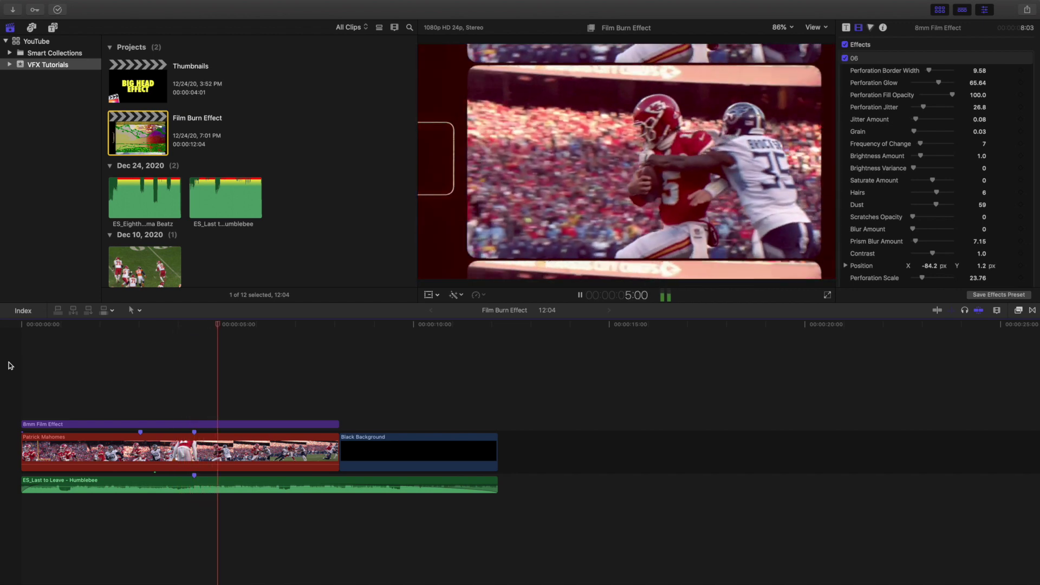
key("space")
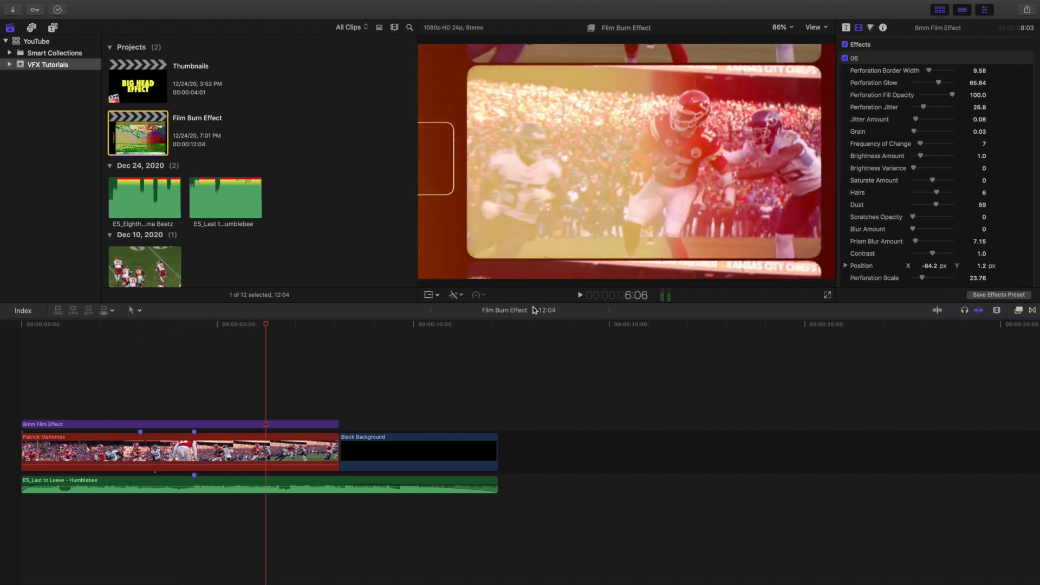
Step: Delete the Film Burn 01 overlay from the 8mm Film Effect clip
scroll(907, 203, "down", 5)
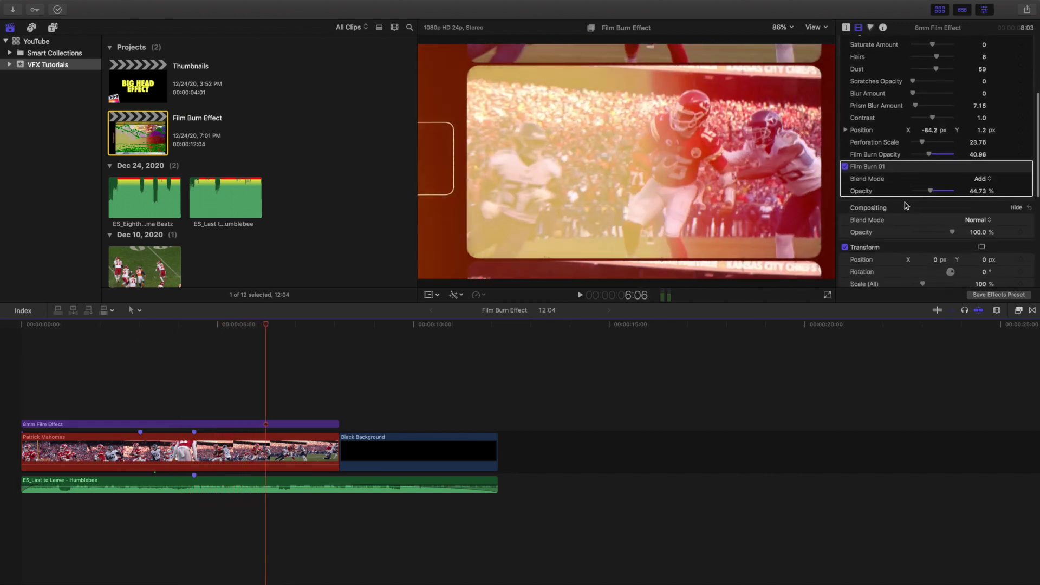
left_click(860, 167)
key("Delete")
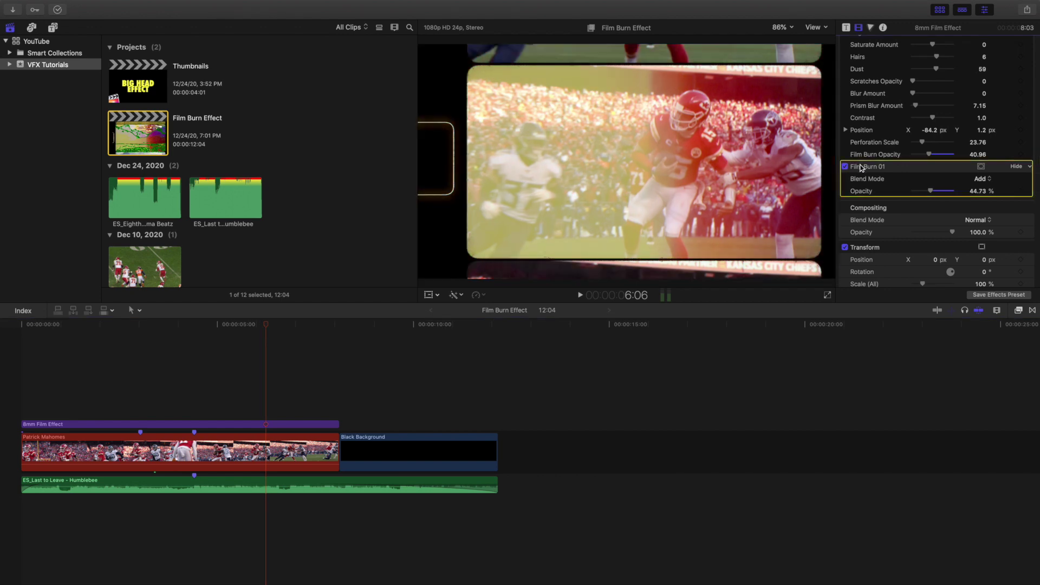
Step: Show the Effects browser with the 8mm Film Effects Free category and Film Burn 01 overlay
left_click(1018, 310)
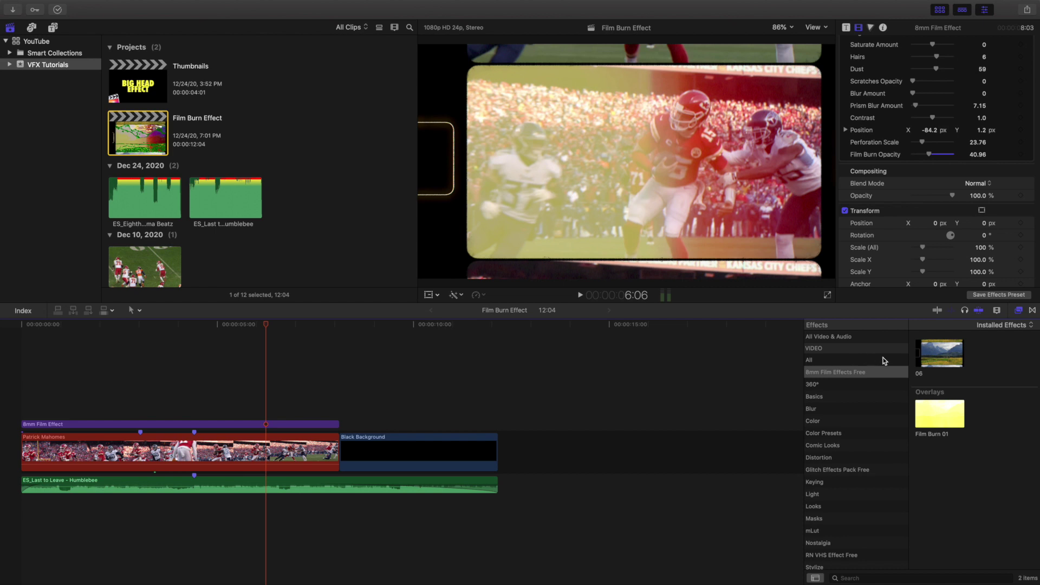